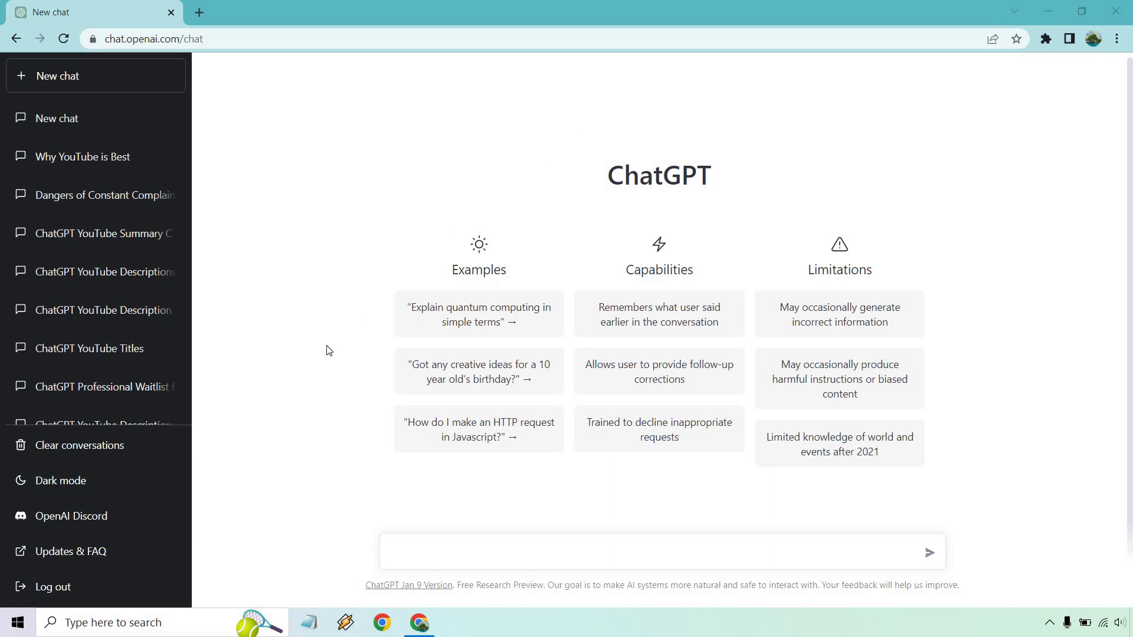
Ask ChatGPT to 'Write a Facebook post about: why TikTok is better than Facebook for marketing.'.
{"action": "left_click", "coordinate": [443, 551]}
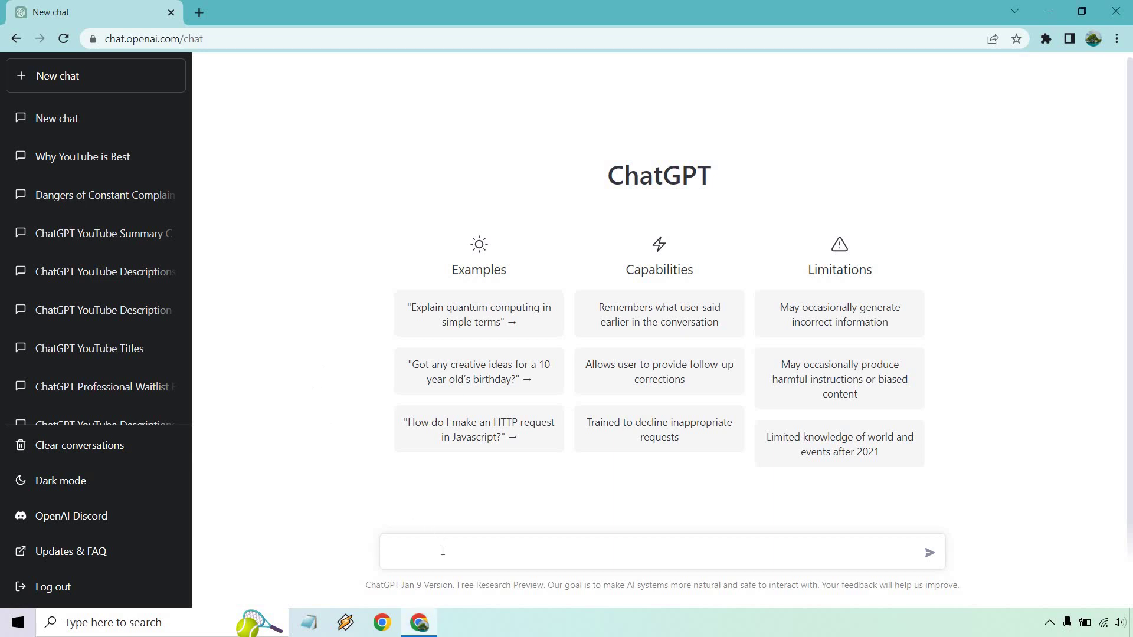
{"action": "type", "text": "Write a Facebook post about:"}
{"action": "type", "text": "why TikTok is better than Facebook for marketing."}
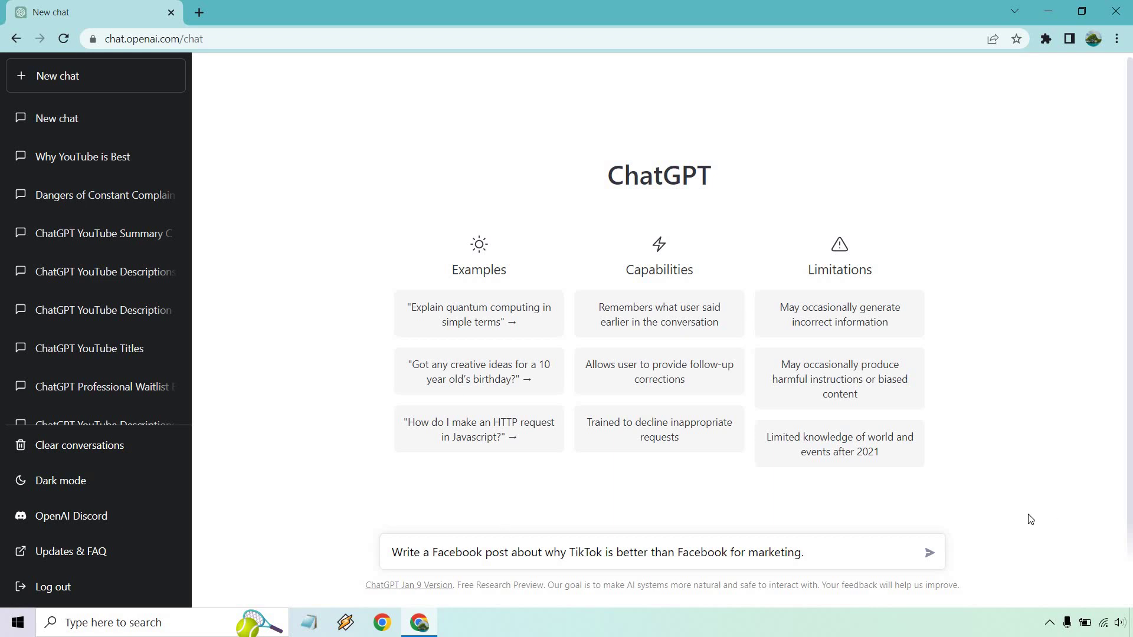
{"action": "left_click", "coordinate": [931, 553]}
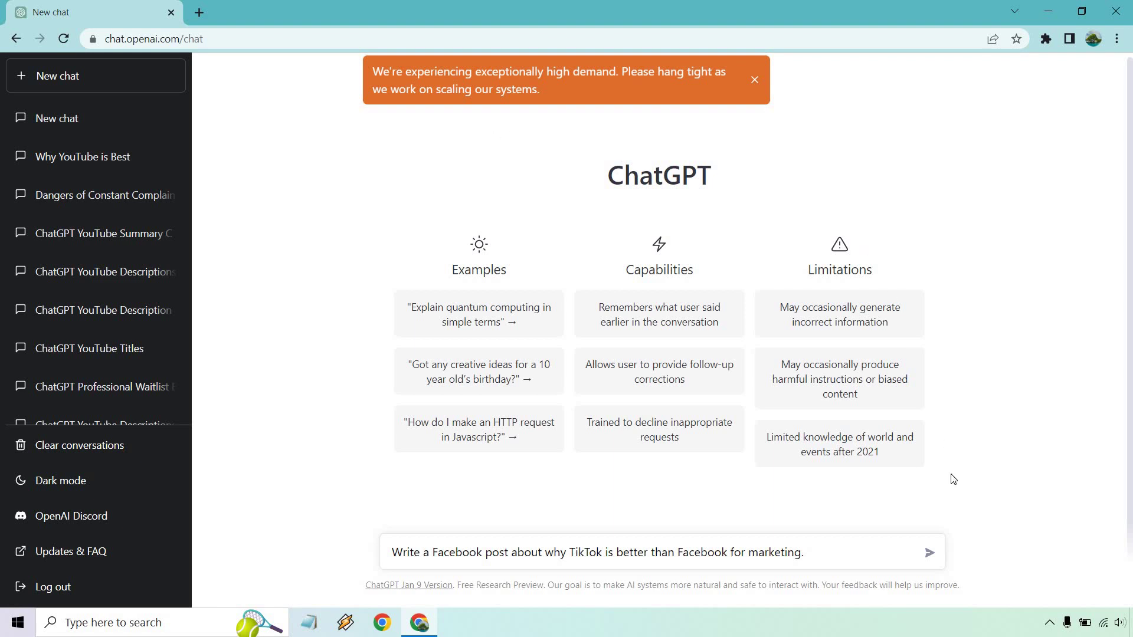
Resubmit the TikTok-versus-Facebook post prompt to get the Facebook post.
{"action": "left_click", "coordinate": [929, 553]}
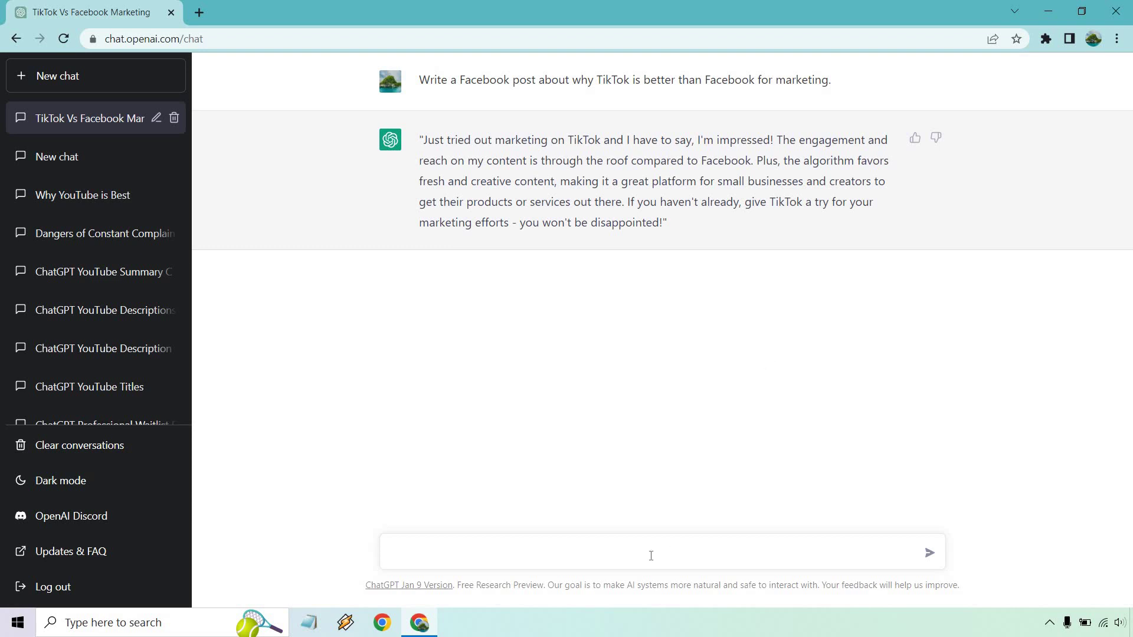
Send 'Continue writing more about this topic' and review the added paragraphs.
{"action": "type", "text": "Continue writing more about this topic"}
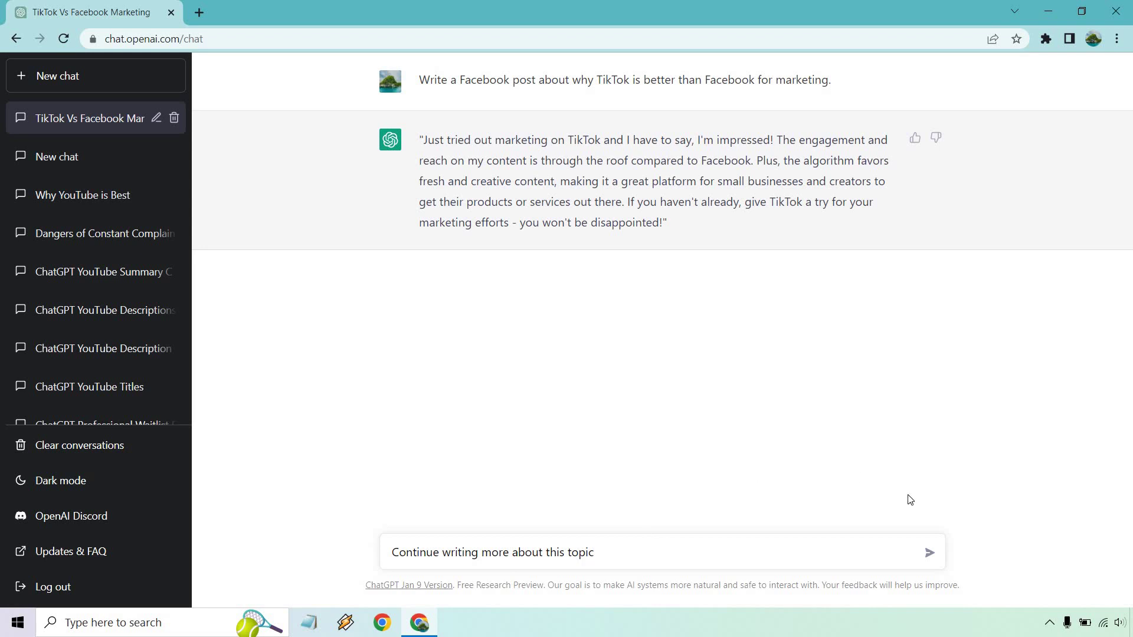
{"action": "left_click", "coordinate": [930, 553]}
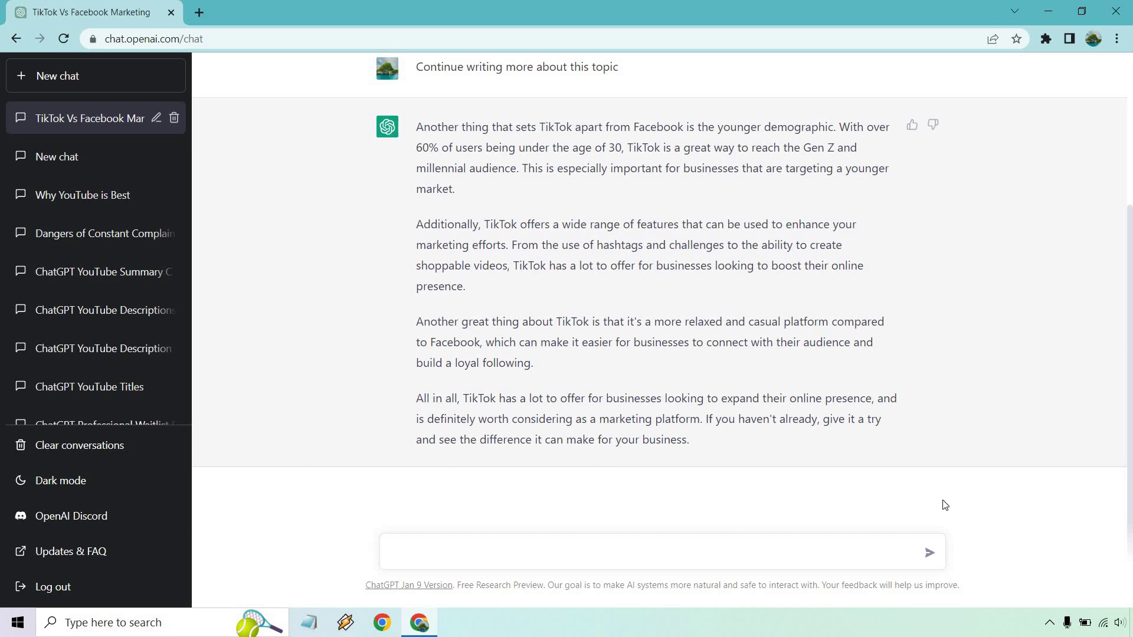
{"action": "scroll", "coordinate": [646, 338], "scroll_direction": "up", "scroll_amount": 4}
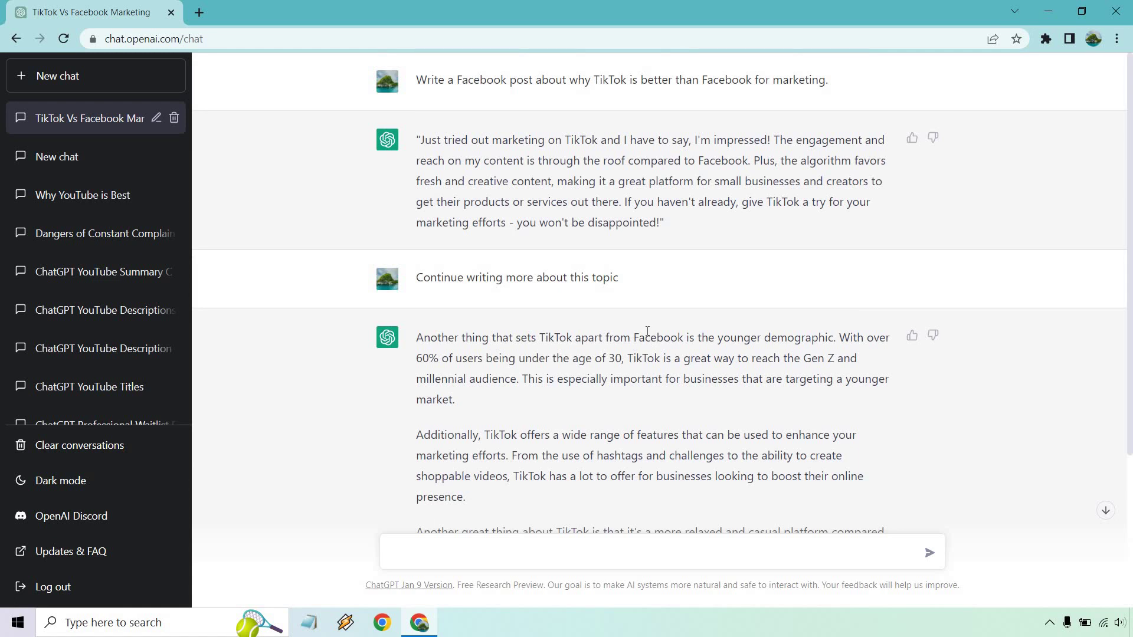
{"action": "scroll", "coordinate": [646, 338], "scroll_direction": "down", "scroll_amount": 4}
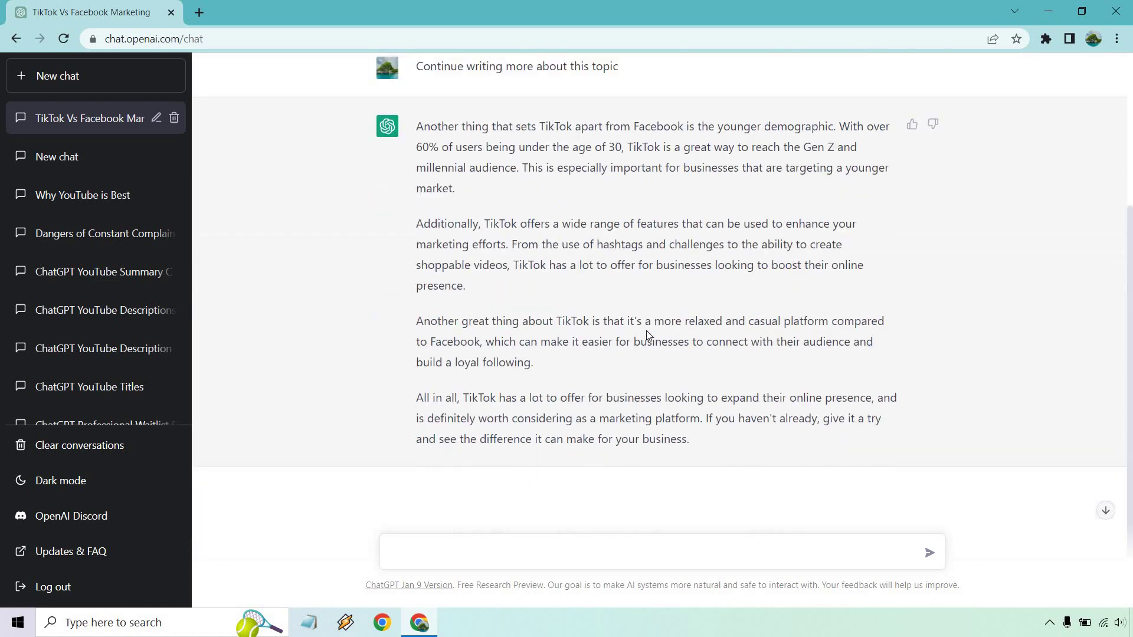
In a new chat, paste and send the Twitter post prompt asking opinions on AI marketing.
{"action": "left_click", "coordinate": [48, 77]}
{"action": "type", "text": "Write a Twitter post looking for opinions about using AI for marketing."}
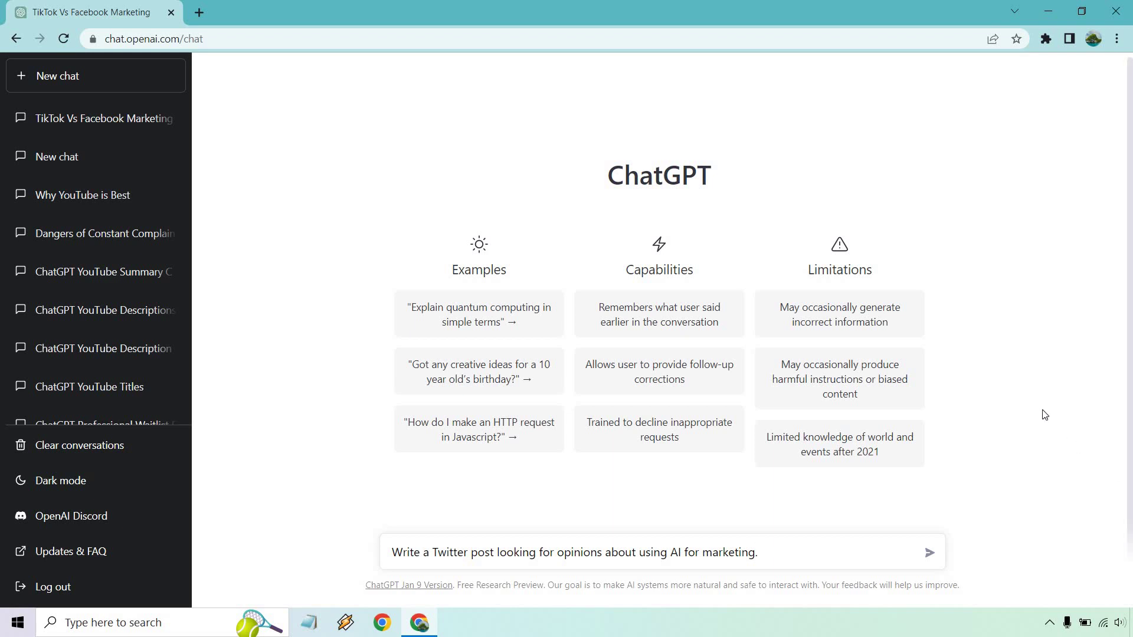
{"action": "left_click", "coordinate": [929, 553]}
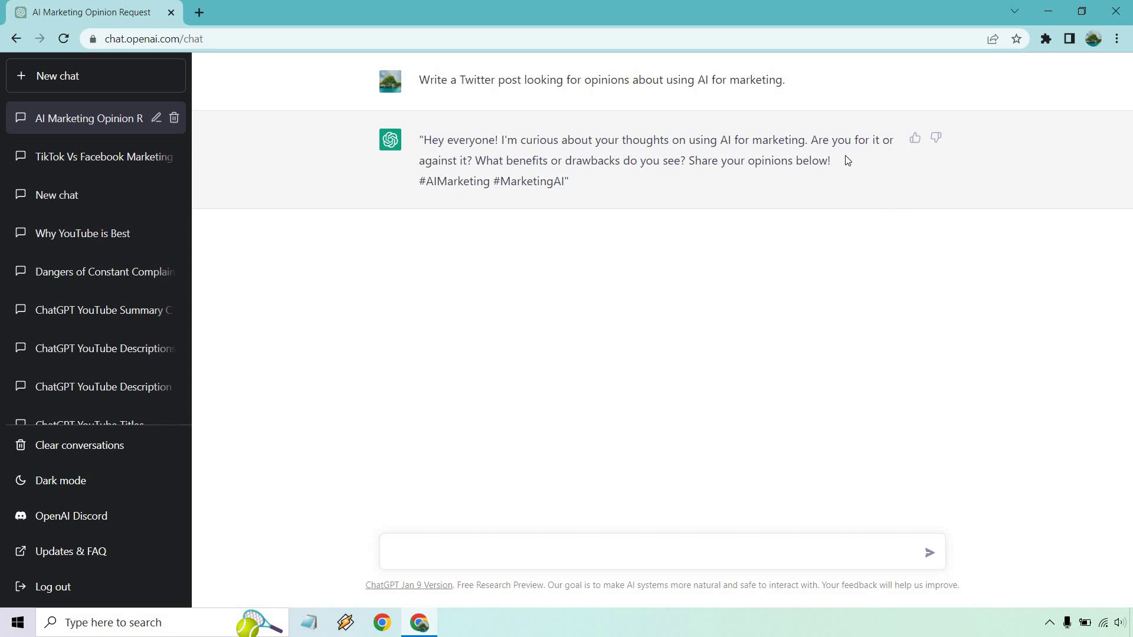
Send the follow-up 'Write 5 more tweets about this'.
{"action": "left_click", "coordinate": [402, 547]}
{"action": "type", "text": "Write 5 more tweets about this"}
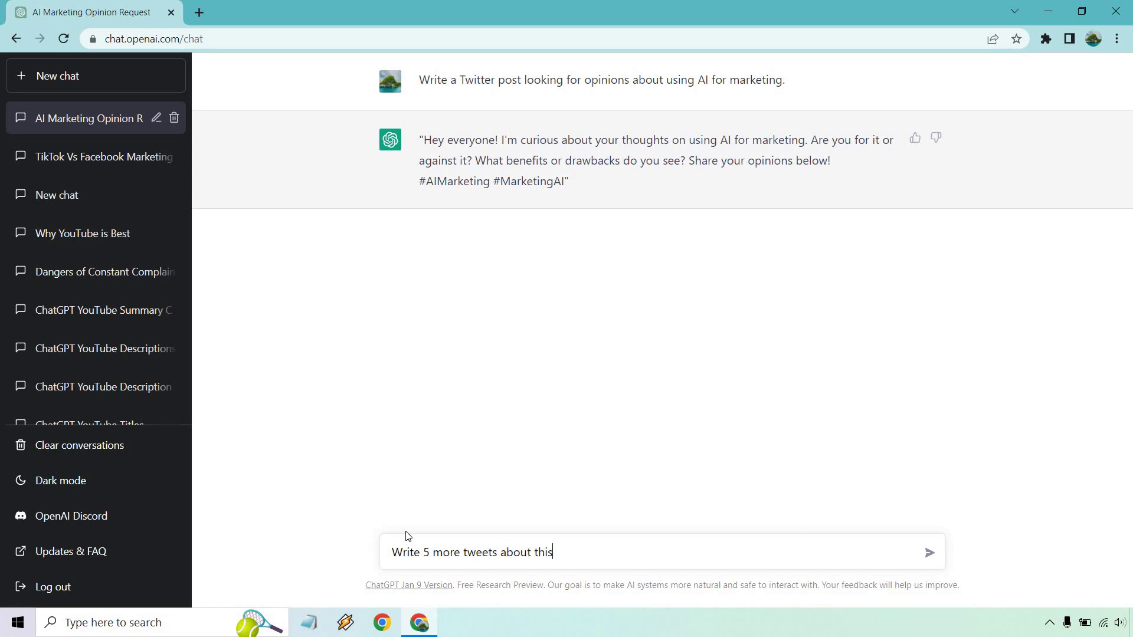
{"action": "key", "text": "Return"}
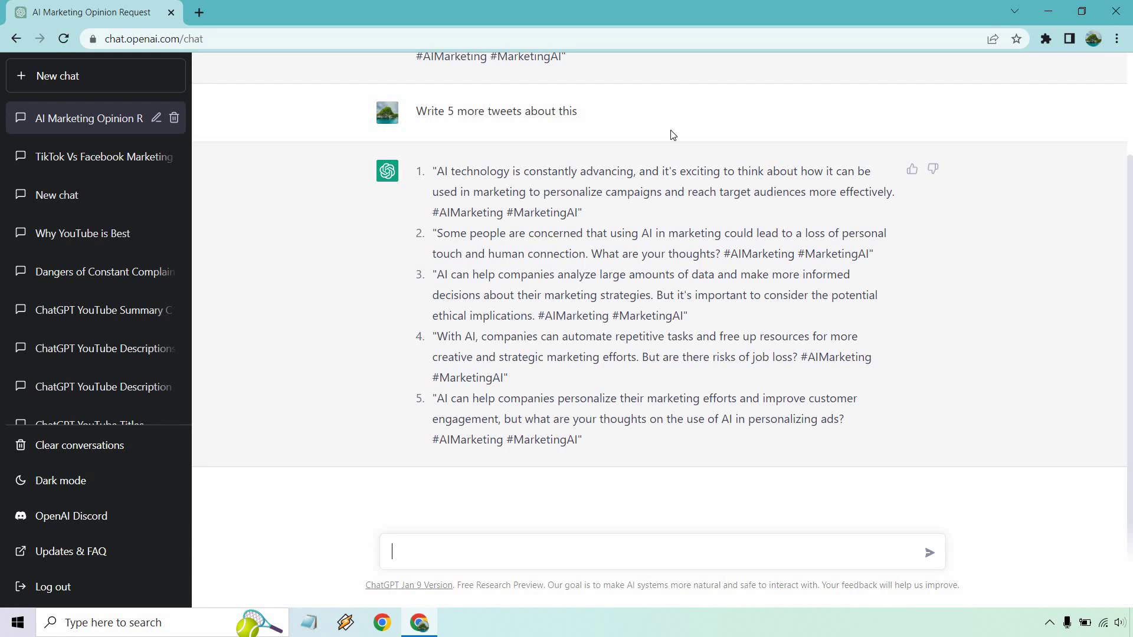
In a new chat, request an Instagram caption about visiting Queenstown, New Zealand and its beauty.
{"action": "left_click", "coordinate": [87, 73]}
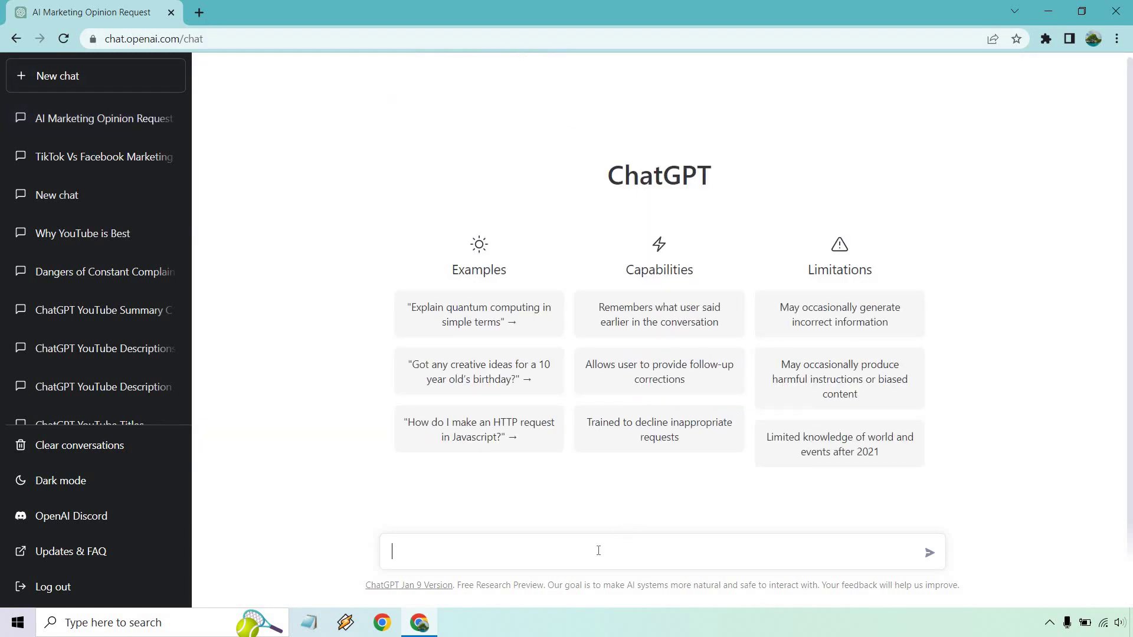
{"action": "type", "text": "Write an Instagram caption about visiting Queenstown New Zealand and how beautiful it was."}
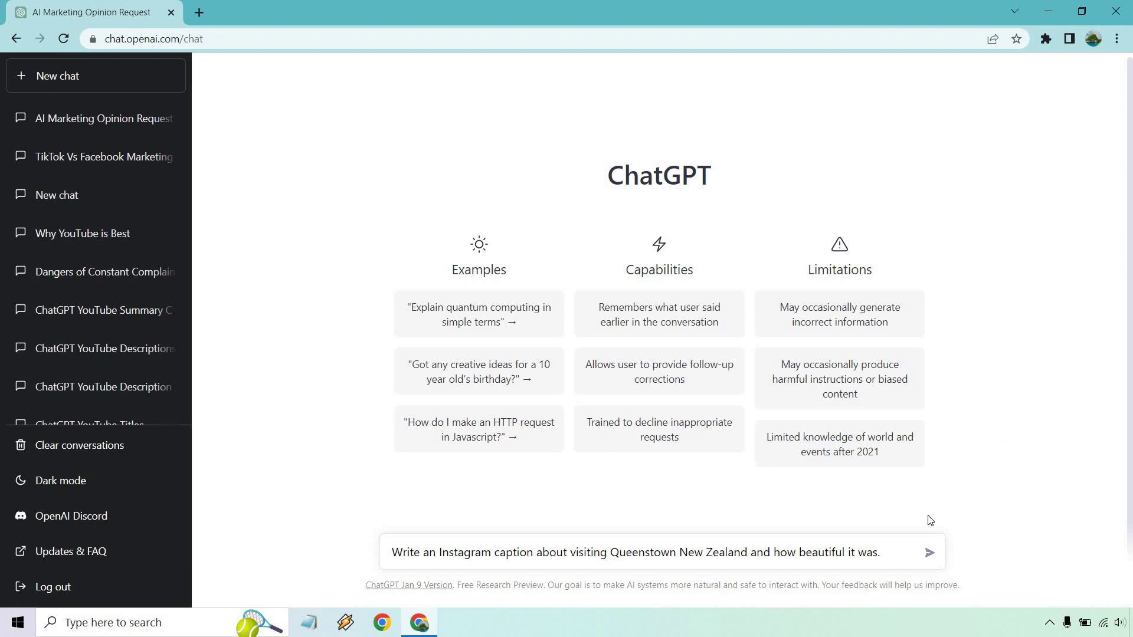
{"action": "left_click", "coordinate": [930, 552]}
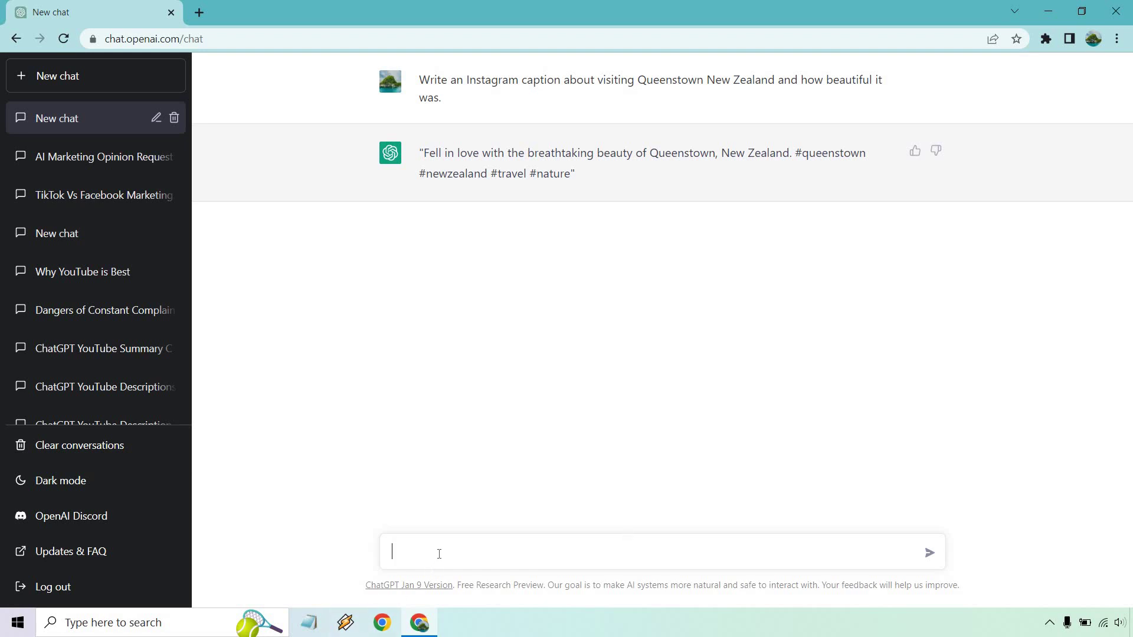
Follow up with 'Write 5 more captions'.
{"action": "type", "text": "W"}
{"action": "key", "text": "BackSpace"}
{"action": "type", "text": "Write 5 more captions"}
{"action": "key", "text": "Return"}
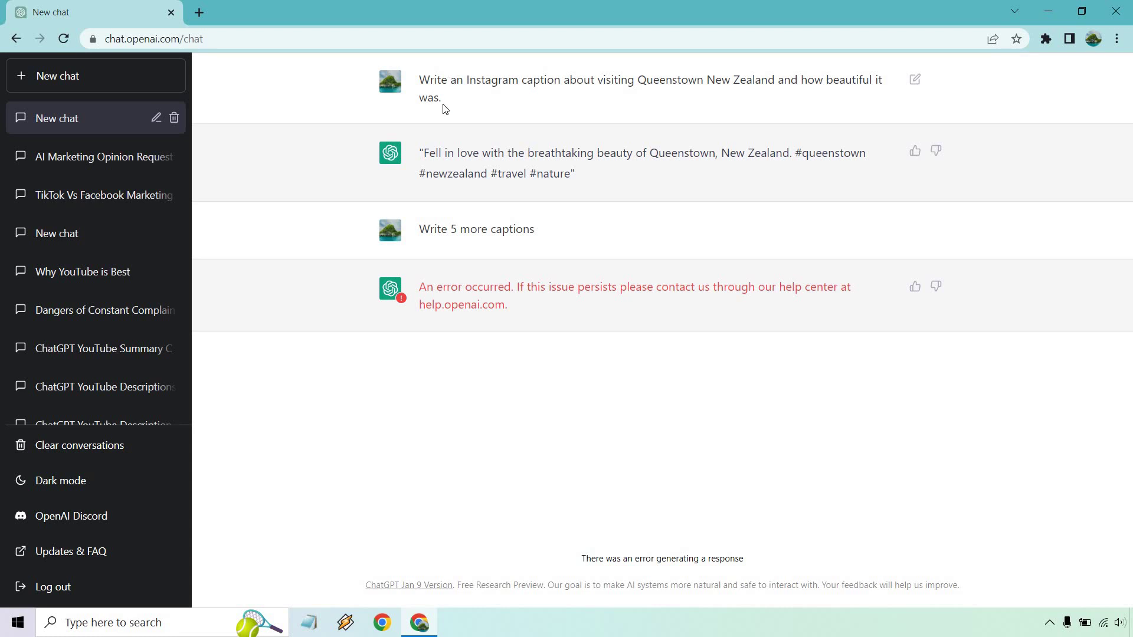
Copy the Queenstown prompt into a new chat and send it asking for five captions.
{"action": "left_click_drag", "start_coordinate": [444, 100], "coordinate": [419, 82]}
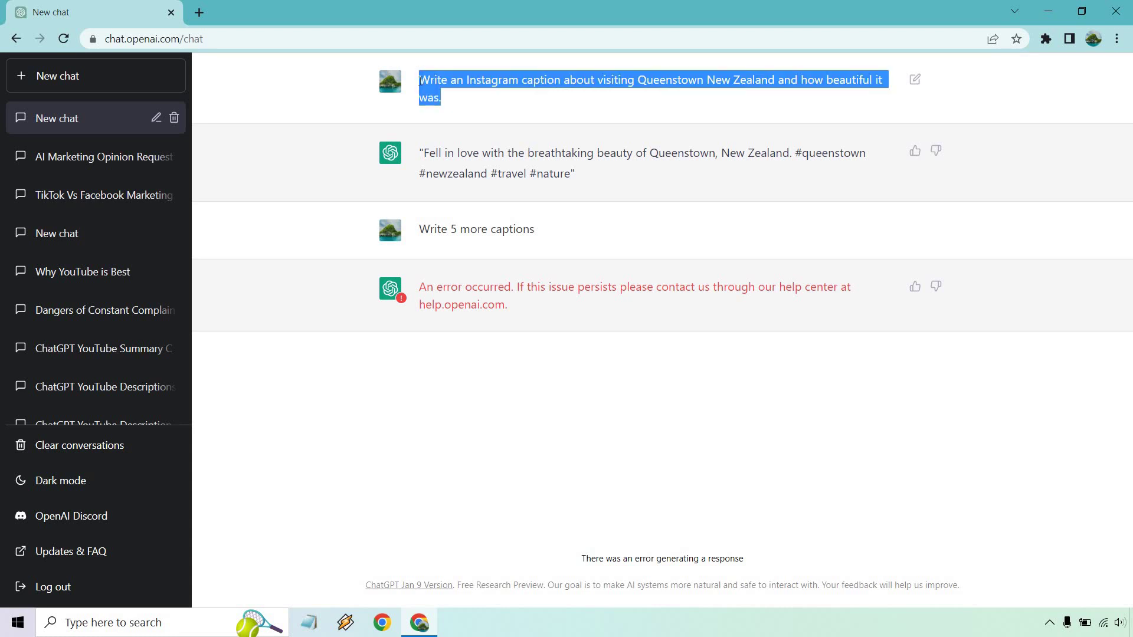
{"action": "left_click", "coordinate": [88, 76]}
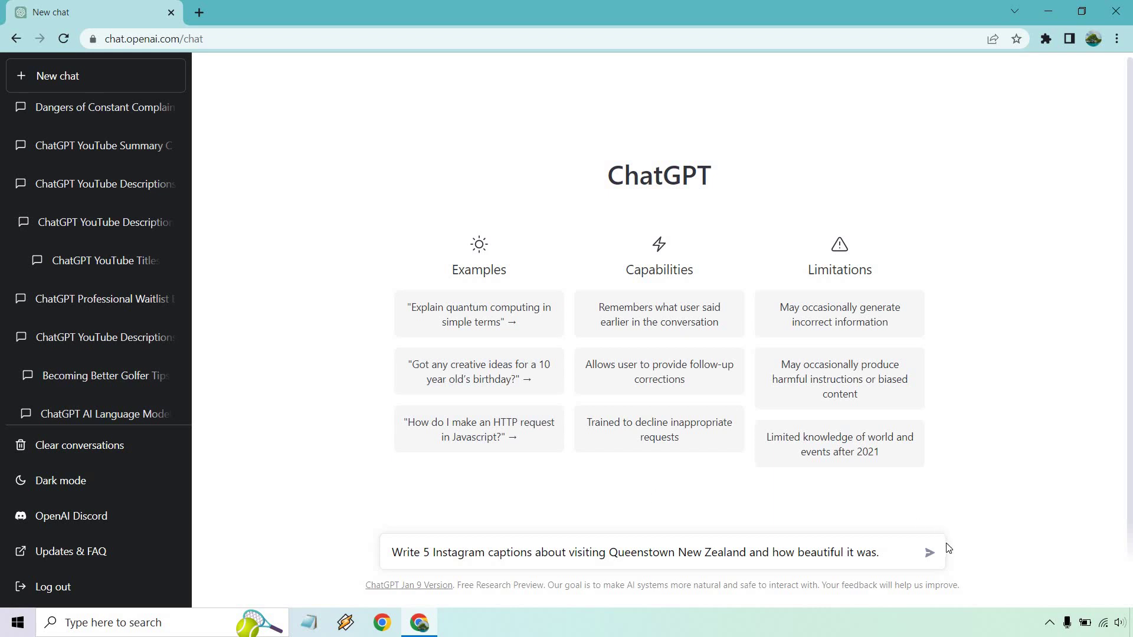
{"action": "left_click", "coordinate": [927, 558]}
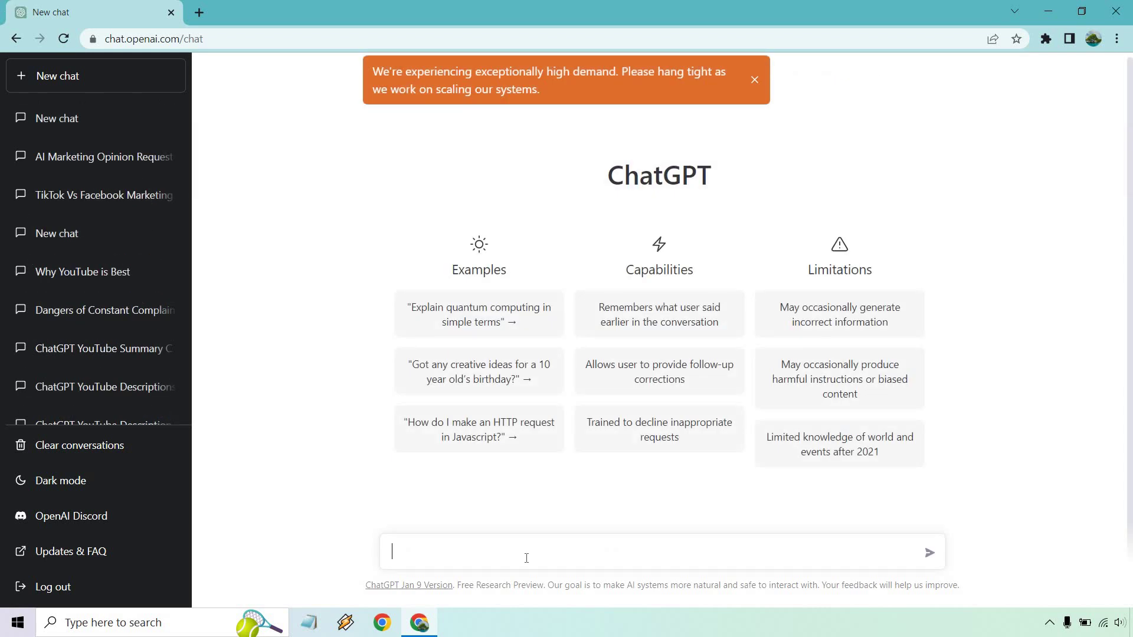
{"action": "type", "text": "Write 5 Instagram captions about visiting Queenstown New Zealand and how beautiful it was."}
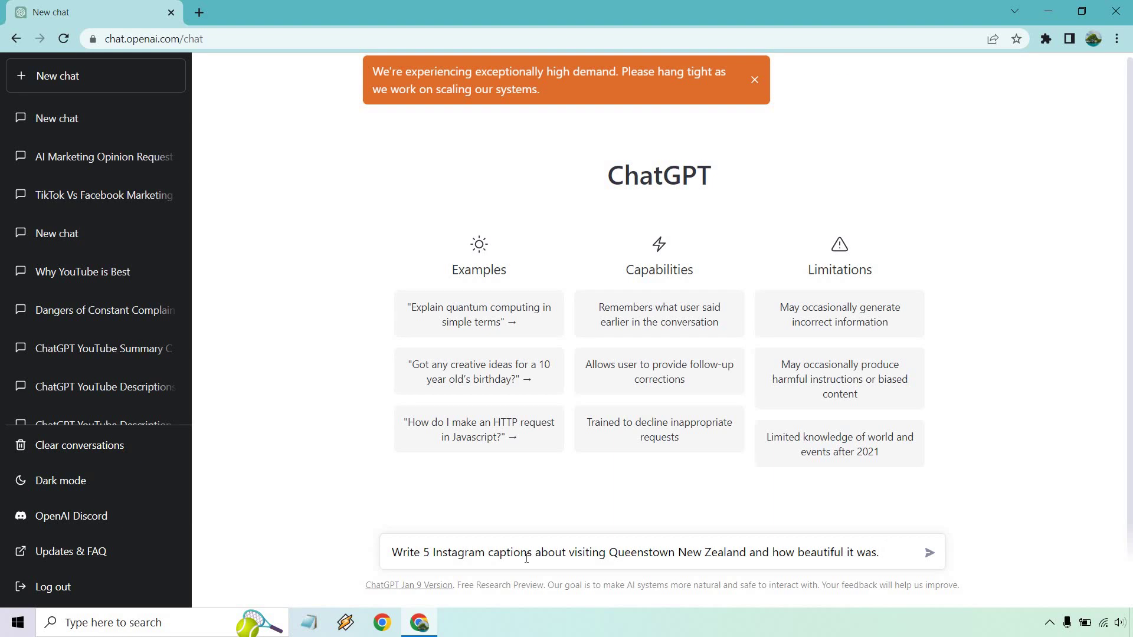
{"action": "key", "text": "Return"}
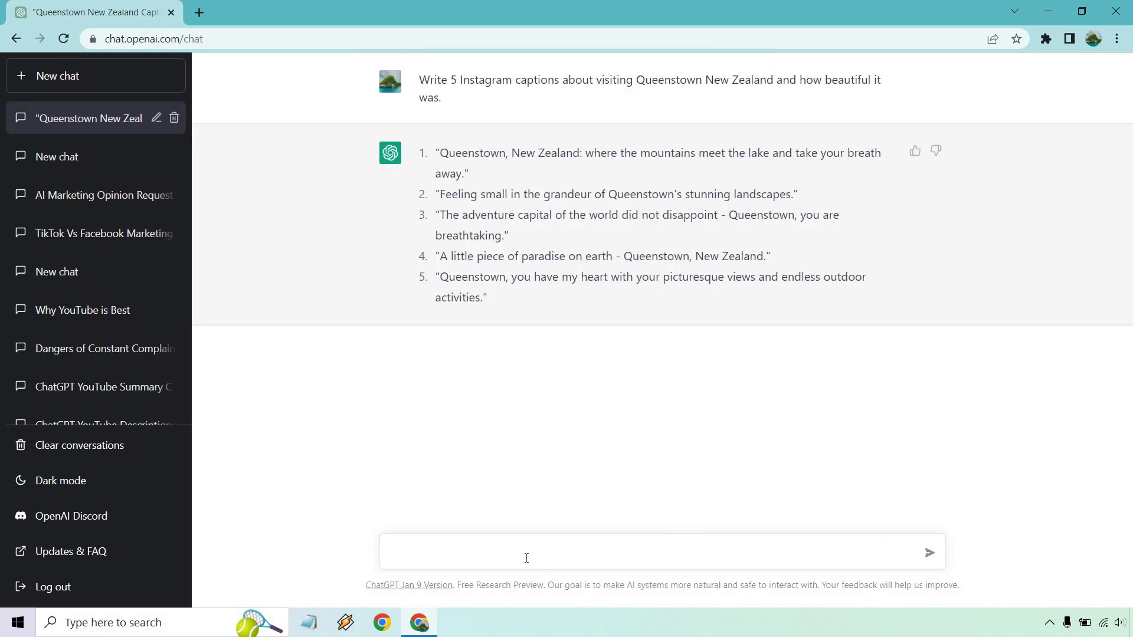